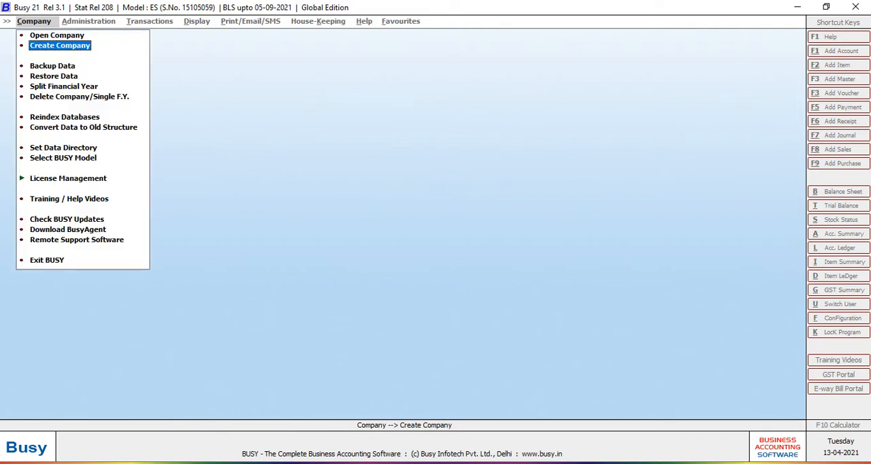
# - Start creating a new company and decline the offer to check the training/help videos
pyautogui.press('Up')
pyautogui.press('Down')
pyautogui.press('Return')
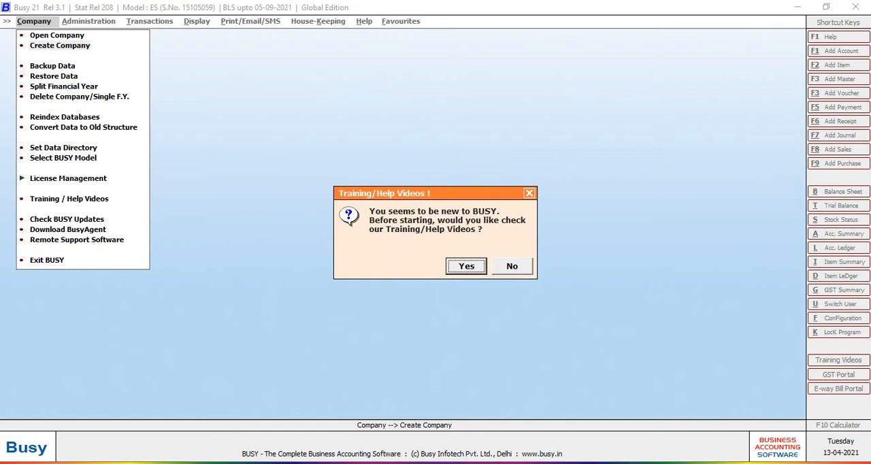
pyautogui.press('Right')
pyautogui.press('Return')
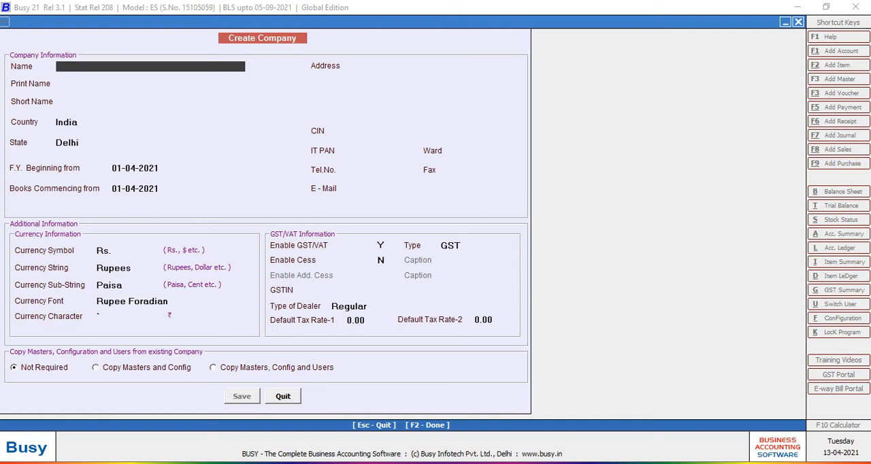
# - Enter VSSESPL (21-22) as the new company's name
pyautogui.write('VSSESPL (')
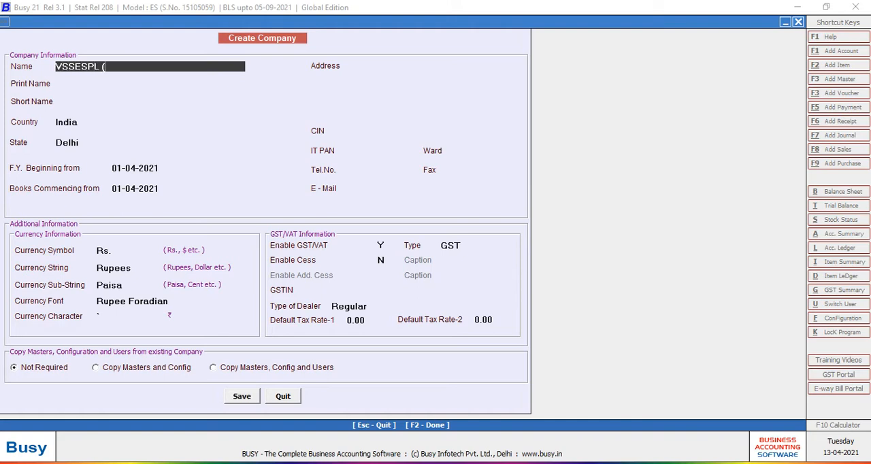
pyautogui.write('21-22)')
pyautogui.press('Return')
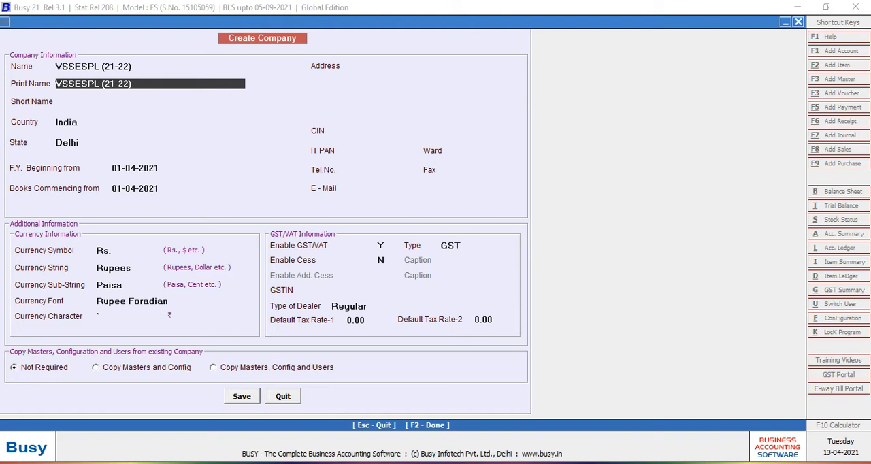
# - Set the company's print name to V S Shah Education And Software Pvt. Ltd
pyautogui.write('V S Shah Education ')
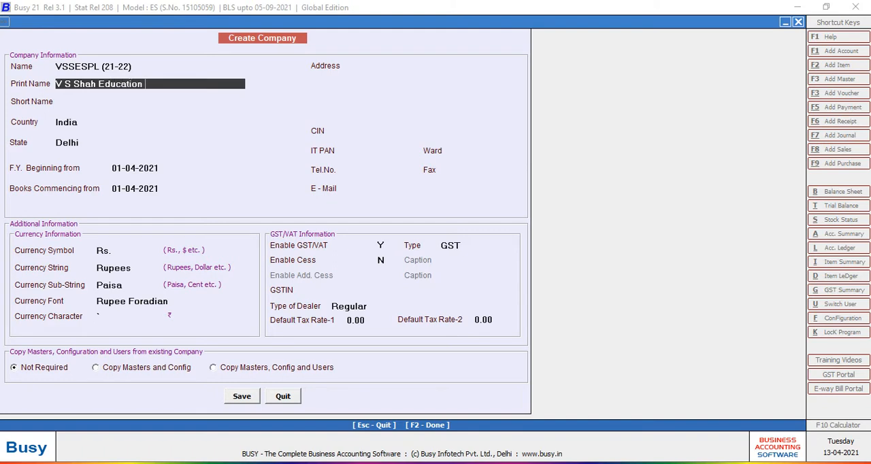
pyautogui.write('and Software Pvt. Ltd')
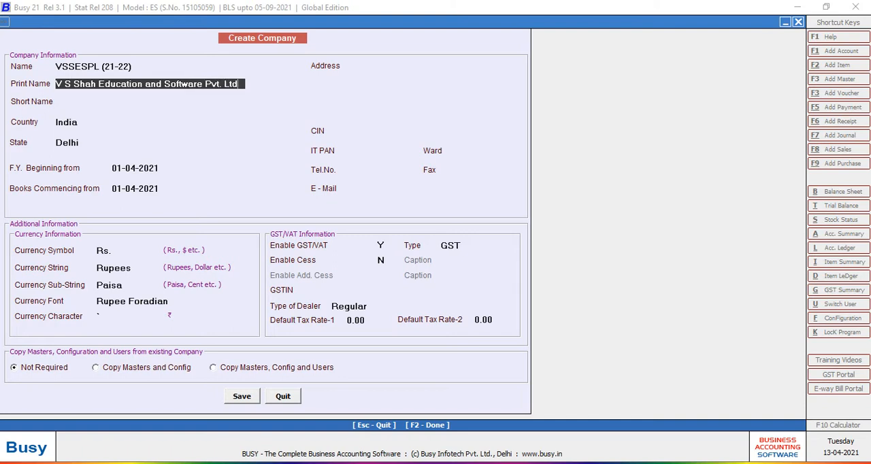
pyautogui.press('Return')
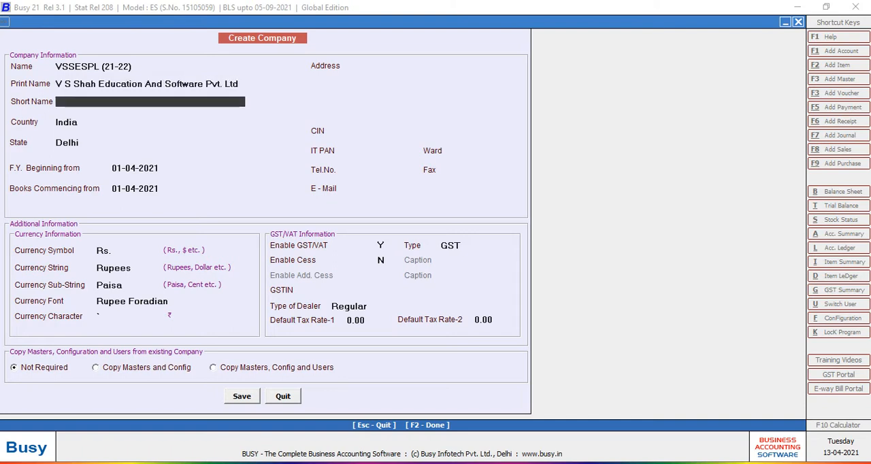
# - Leave the short name blank, look through the country list and choose India as the company's country
pyautogui.press('Return')
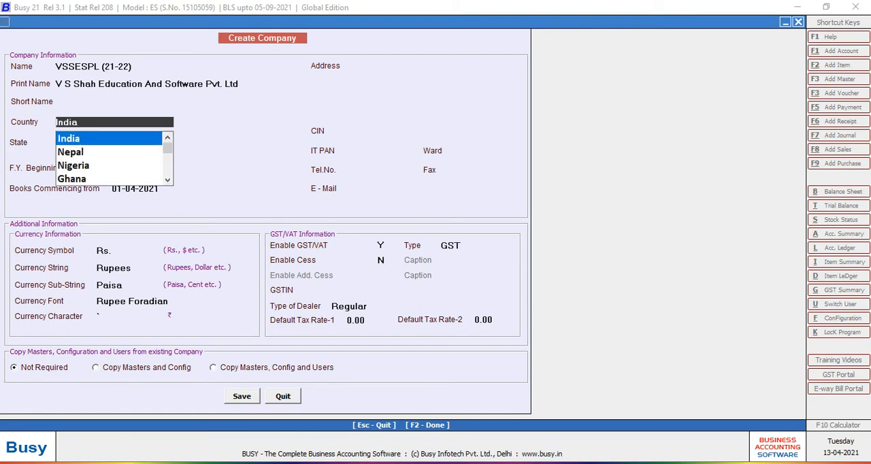
pyautogui.press('Down')
pyautogui.press('Down')
pyautogui.press('Down')
pyautogui.press('Down')
pyautogui.press('Down')
pyautogui.press('Down')
pyautogui.press('Down')
pyautogui.press('Down')
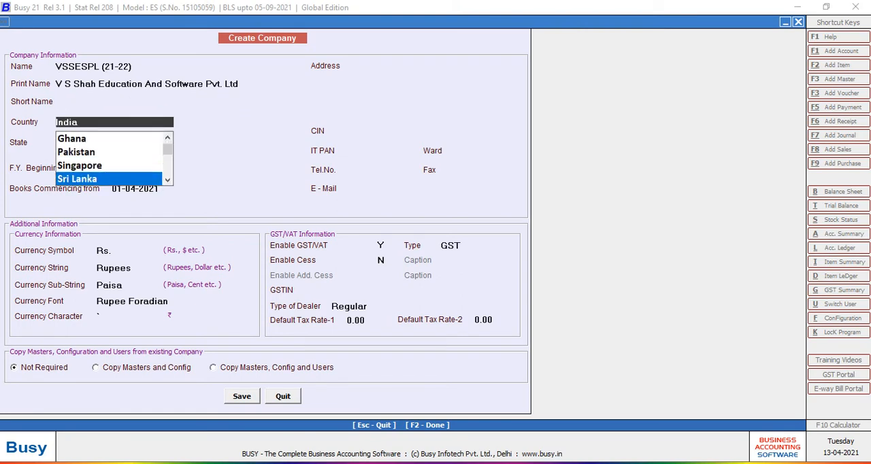
pyautogui.press('Down')
pyautogui.press('Down')
pyautogui.press('Down')
pyautogui.press('Down')
pyautogui.press('Down')
pyautogui.press('Down')
pyautogui.press('Down')
pyautogui.press('Down')
pyautogui.press('Down')
pyautogui.press('Down')
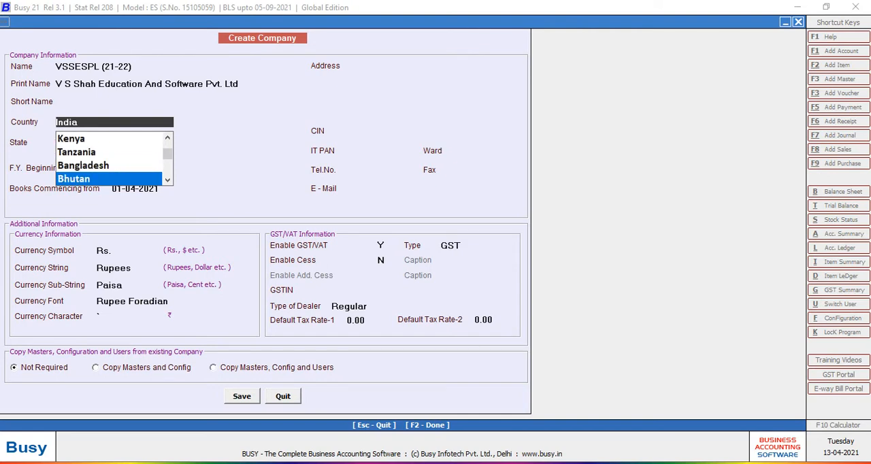
pyautogui.press('Down')
pyautogui.press('Down')
pyautogui.press('Down')
pyautogui.press('Down')
pyautogui.press('Down')
pyautogui.press('Down')
pyautogui.press('Down')
pyautogui.press('Down')
pyautogui.press('Down')
pyautogui.press('Down')
pyautogui.press('Down')
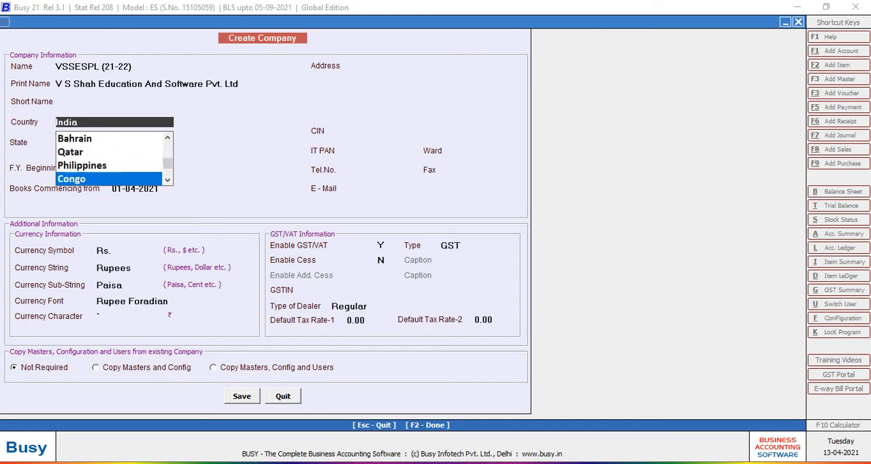
pyautogui.press('Up')
pyautogui.press('Up')
pyautogui.press('Up')
pyautogui.press('Up')
pyautogui.press('Up')
pyautogui.press('Up')
pyautogui.press('Up')
pyautogui.press('Up')
pyautogui.press('Up')
pyautogui.press('Up')
pyautogui.press('Up')
pyautogui.press('Up')
pyautogui.press('Up')
pyautogui.press('Up')
pyautogui.press('Up')
pyautogui.press('Up')
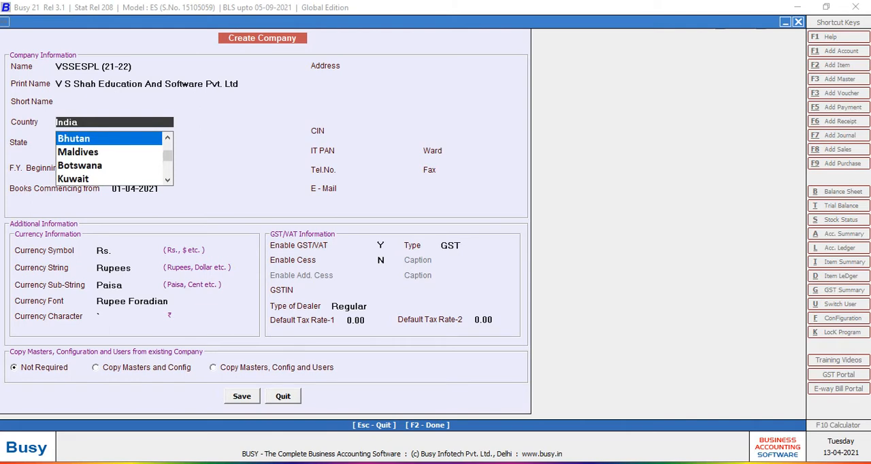
pyautogui.press('Up')
pyautogui.press('Up')
pyautogui.press('Up')
pyautogui.press('Up')
pyautogui.press('Up')
pyautogui.press('Up')
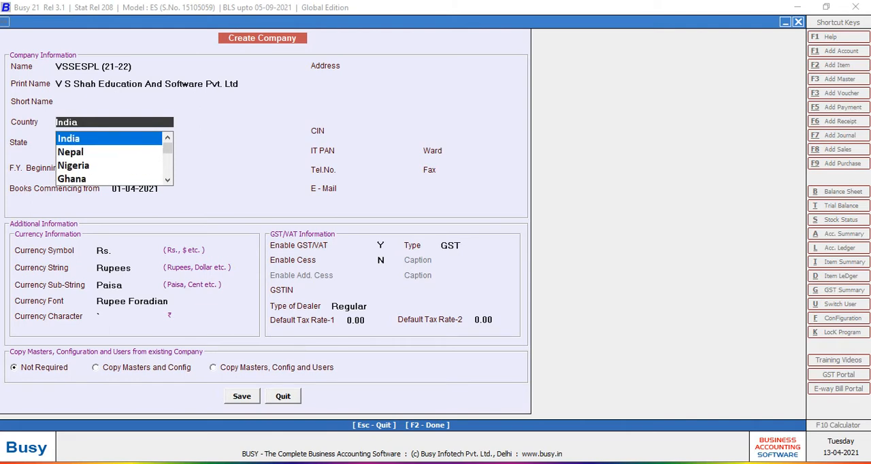
pyautogui.press('Return')
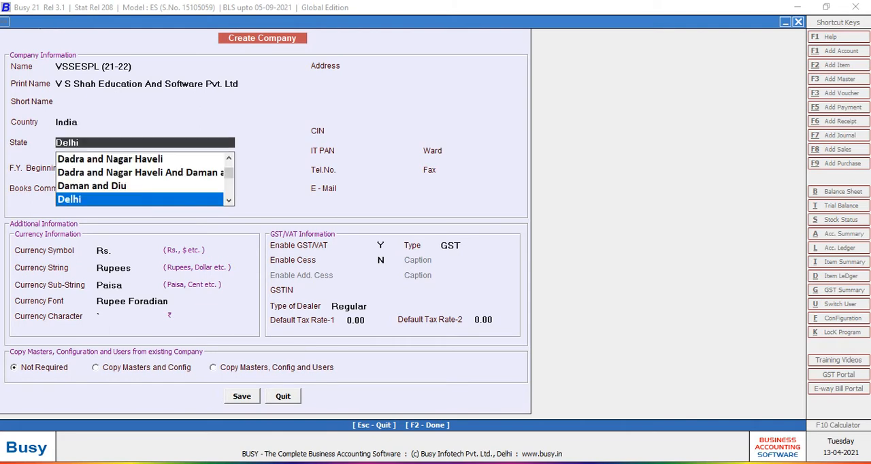
# - Set the state to Gujarat and accept 01-04-2021 for both the financial year beginning and books commencing dates
pyautogui.write('Gu')
pyautogui.press('Return')
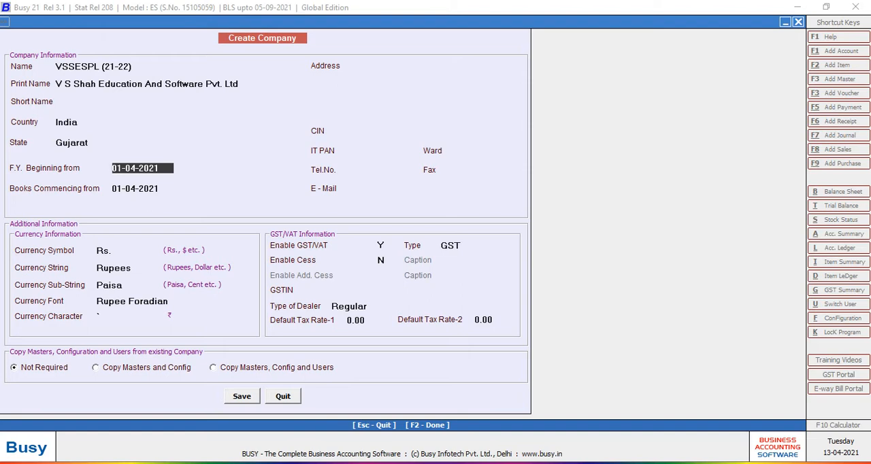
pyautogui.press('Return')
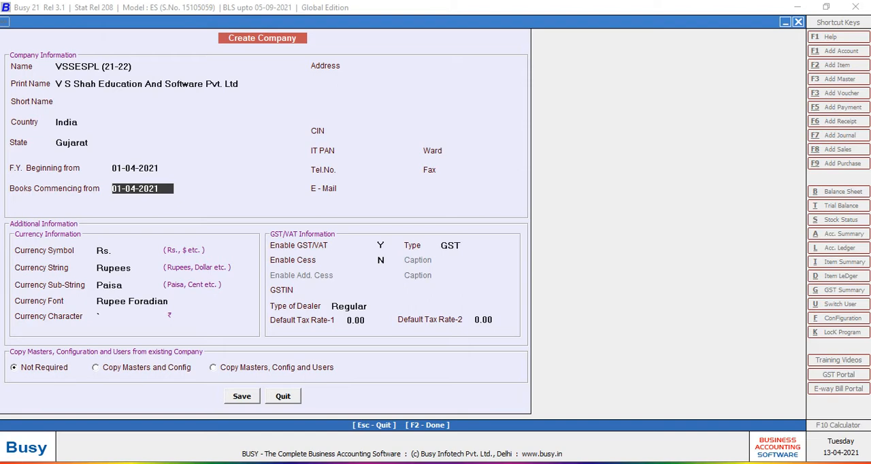
pyautogui.press('Return')
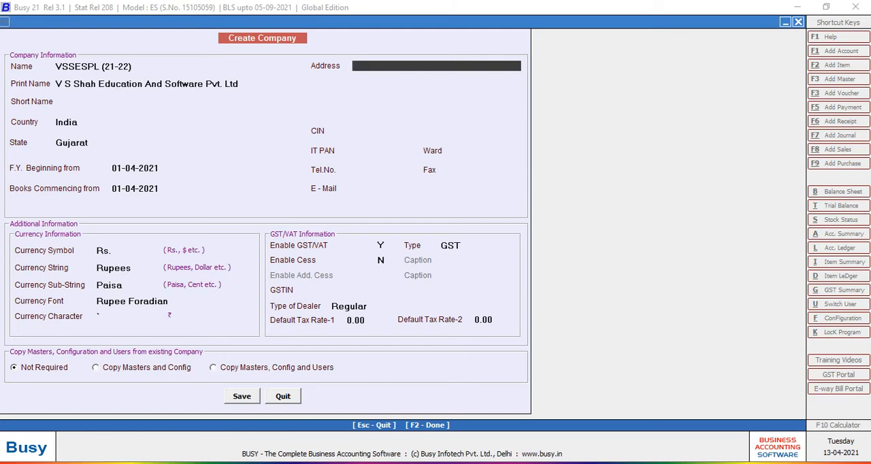
# - Fill in the company's postal address on the first three address lines and leave the fourth blank
pyautogui.press('Return')
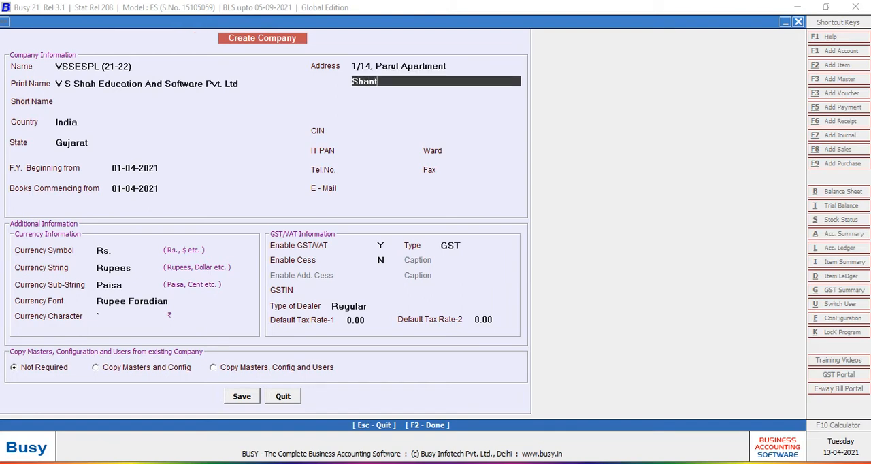
pyautogui.press('Return')
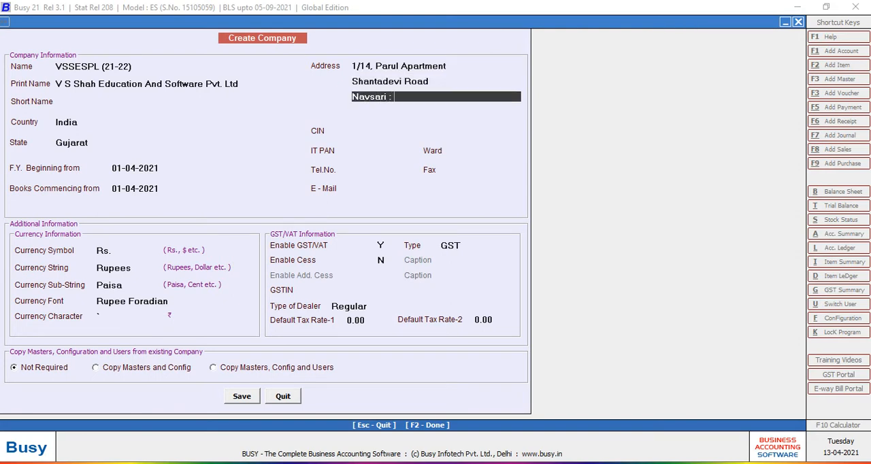
pyautogui.press('Return')
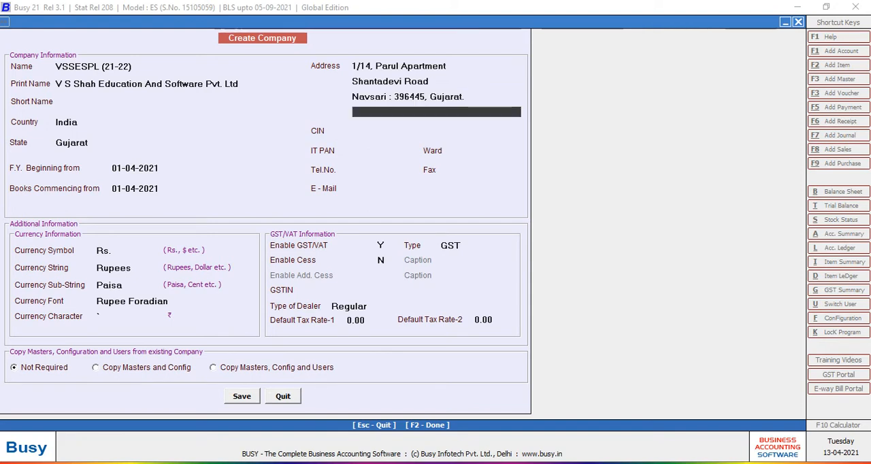
pyautogui.press('Return')
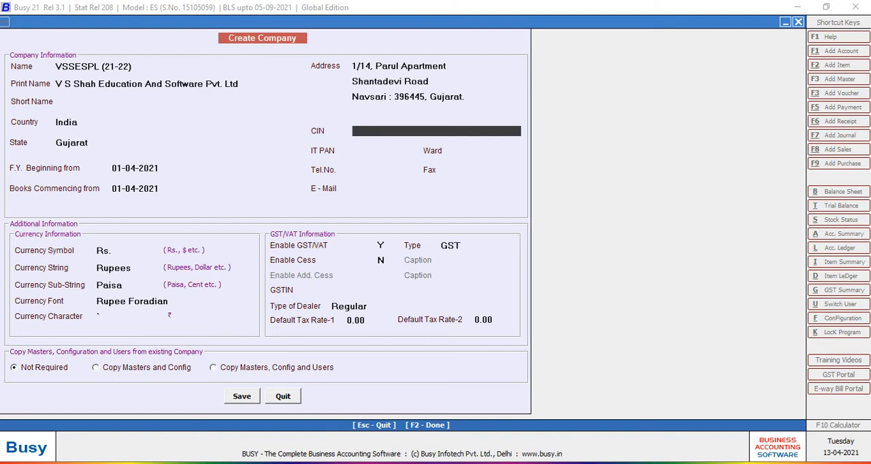
# - Skip the CIN, IT PAN, ward, telephone and fax fields and enter the company's e-mail address
pyautogui.press('Return')
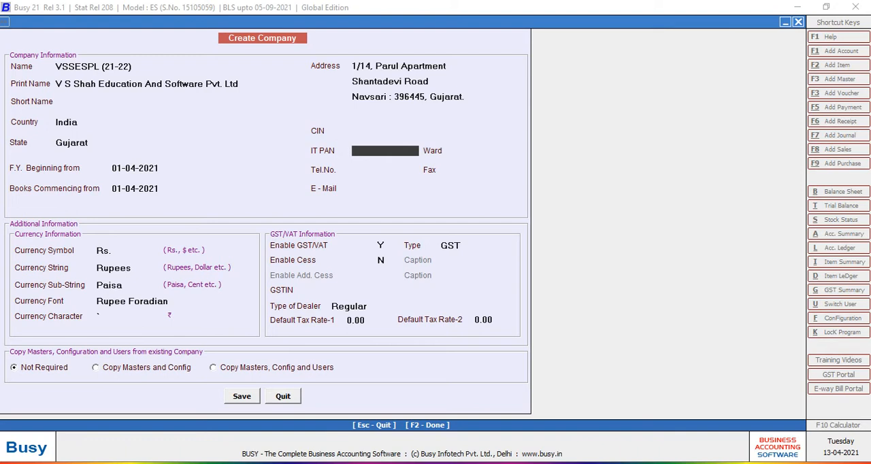
pyautogui.press('Return')
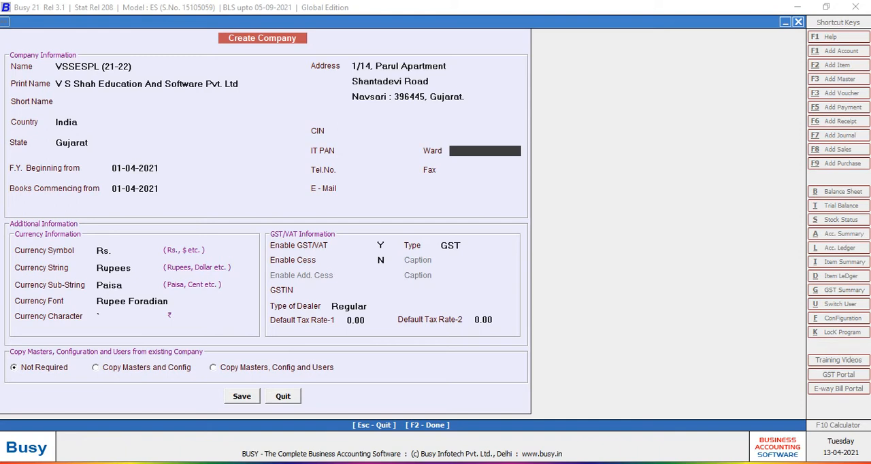
pyautogui.press('Return')
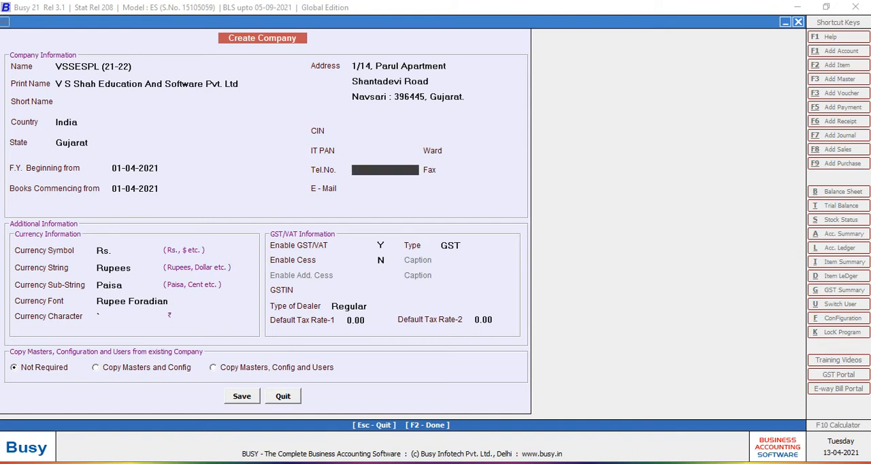
pyautogui.press('Return')
pyautogui.press('Return')
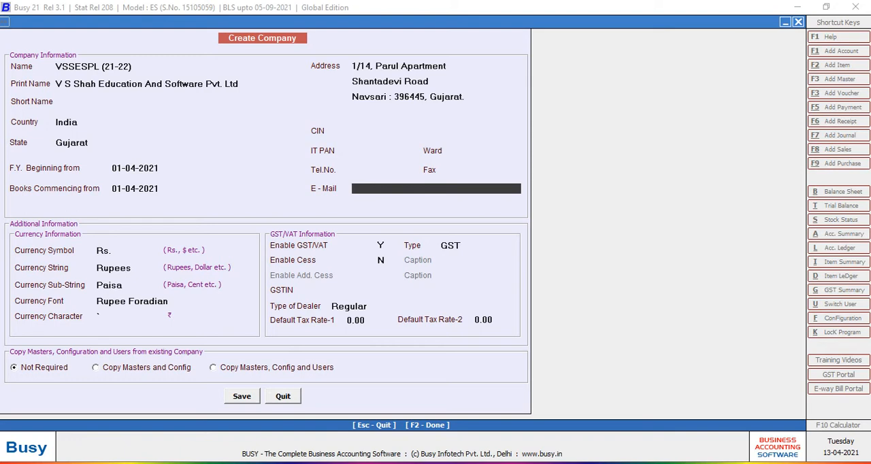
pyautogui.press('Return')
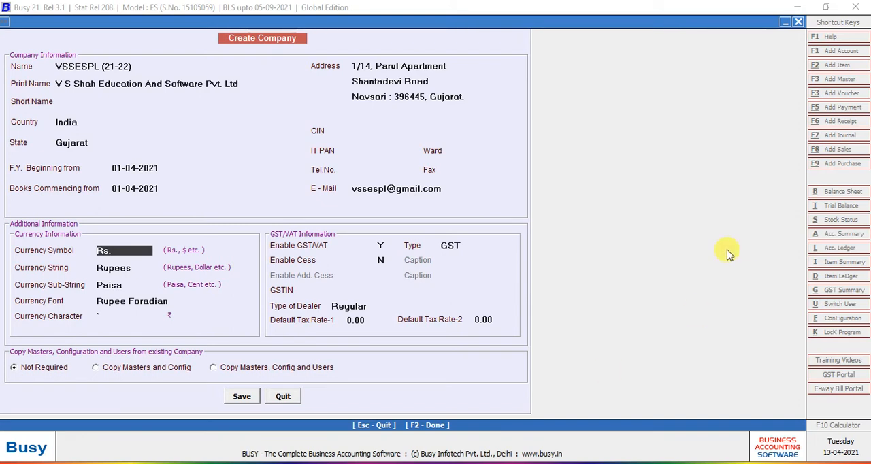
# - Go back and enter the company's income tax PAN, leaving the ward blank
pyautogui.click(386, 151)
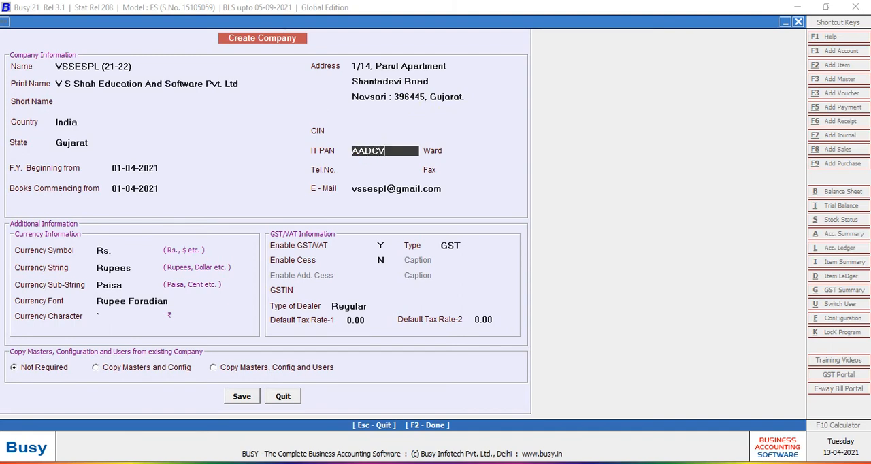
pyautogui.press('Return')
# - Enter the company's telephone number, leave the fax blank and keep the e-mail address already entered
pyautogui.press('Return')
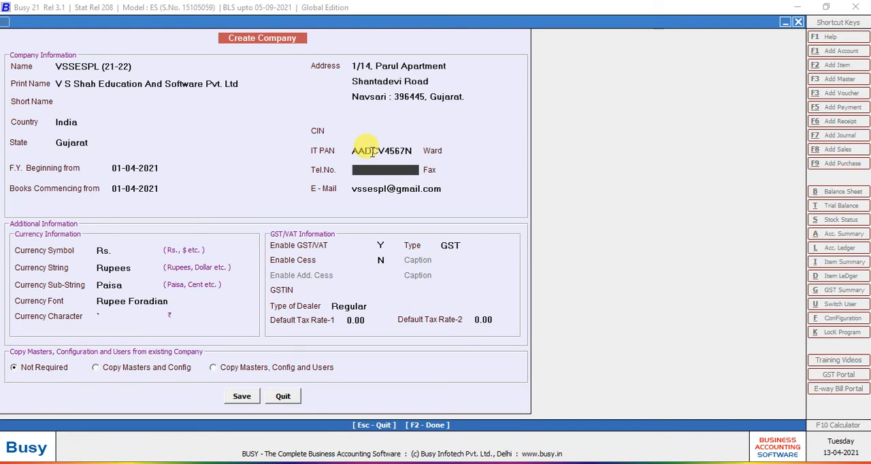
pyautogui.press('Return')
pyautogui.press('Up')
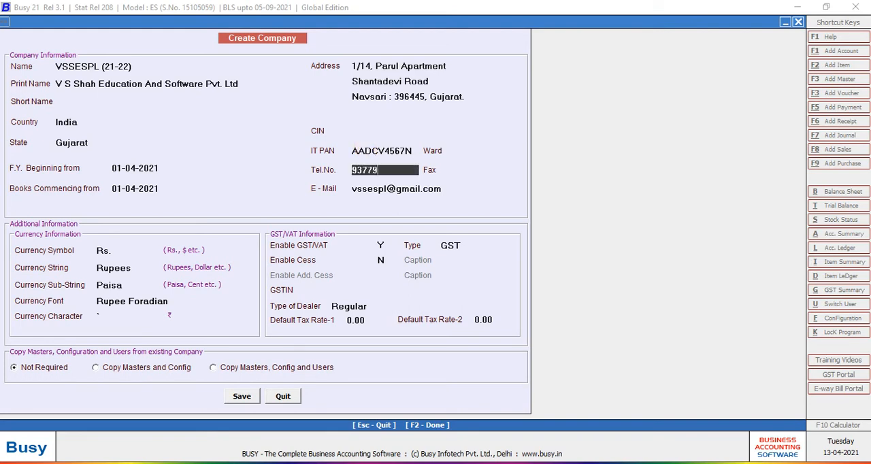
pyautogui.press('Return')
pyautogui.press('Return')
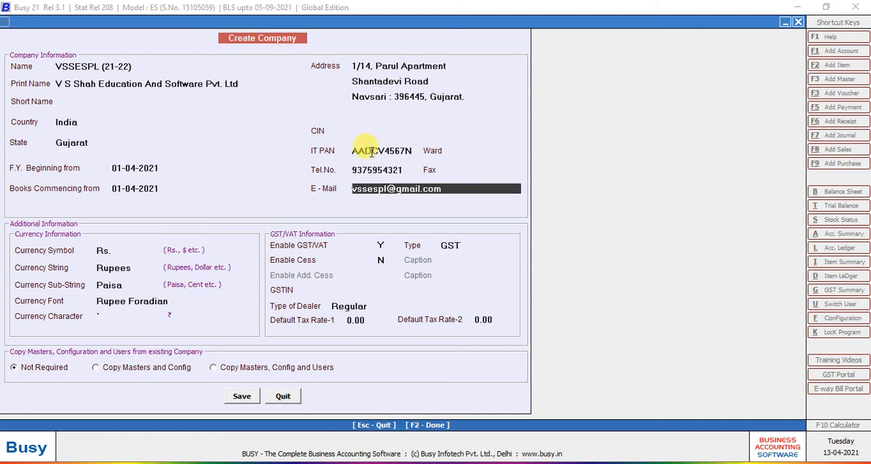
pyautogui.press('Return')
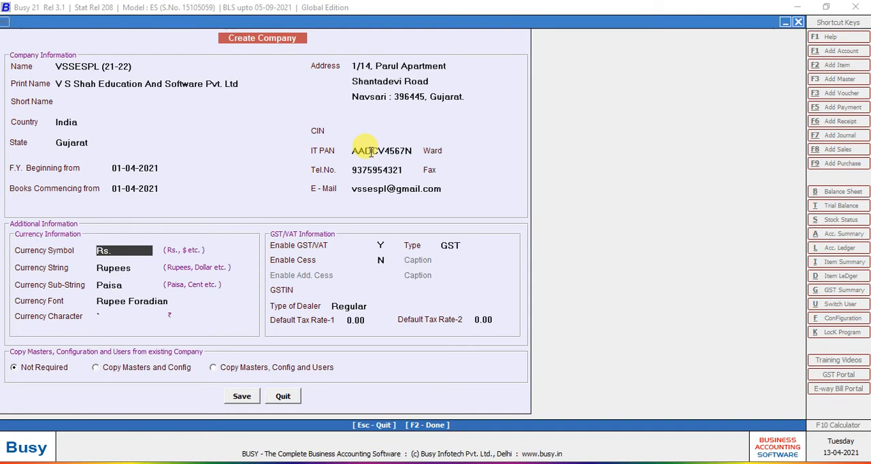
# - Keep the currency settings as symbol Rs., string Rupees, sub-string Paisa, font Rupee Foradian and the default currency character
pyautogui.press('Return')
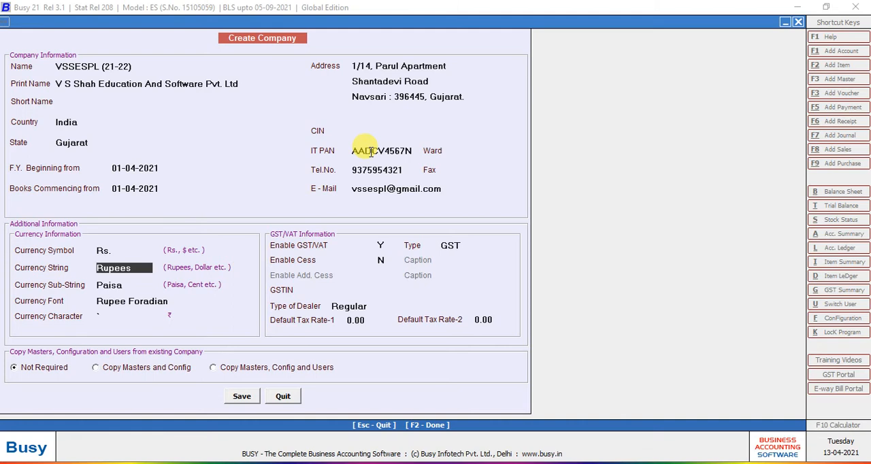
pyautogui.press('Return')
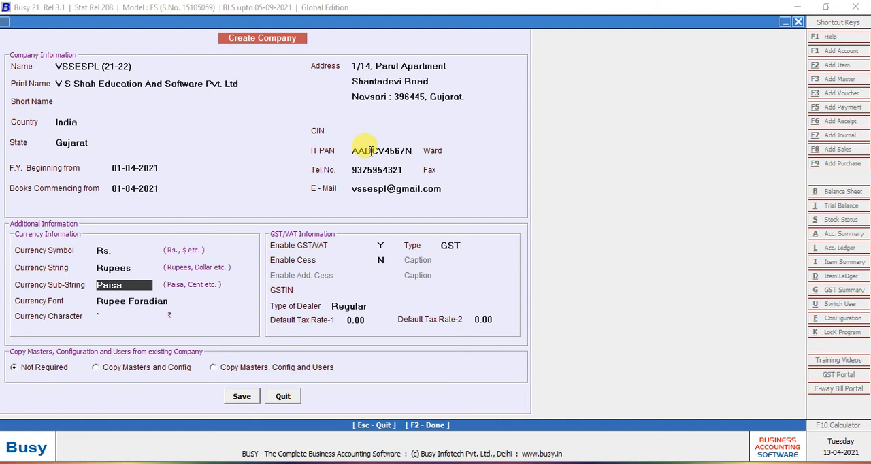
pyautogui.press('Return')
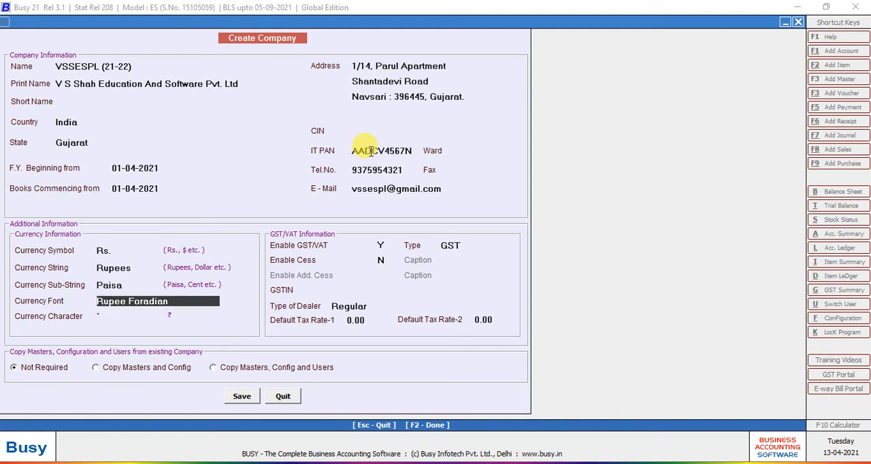
pyautogui.press('Return')
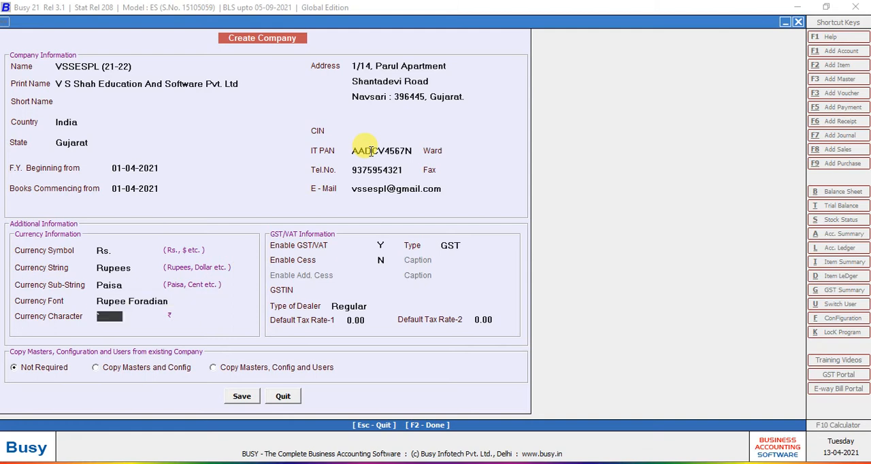
pyautogui.press('Return')
pyautogui.press('Return')
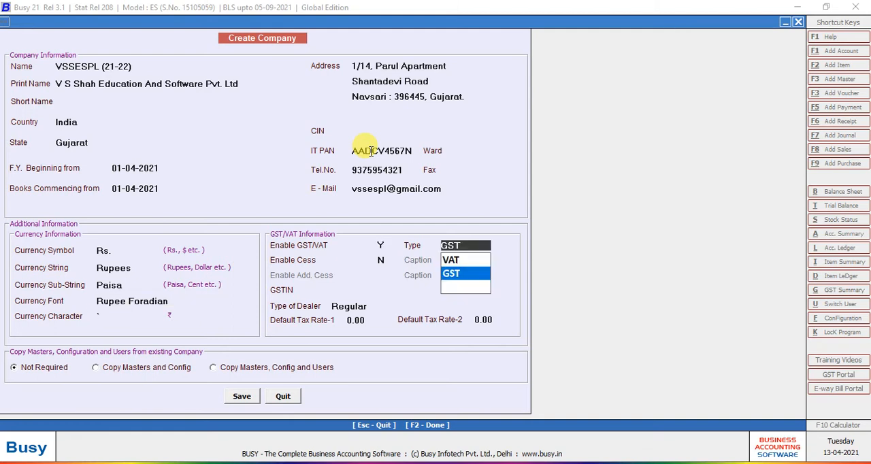
# - Keep GST/VAT enabled with type GST and leave cess disabled
pyautogui.press('Escape')
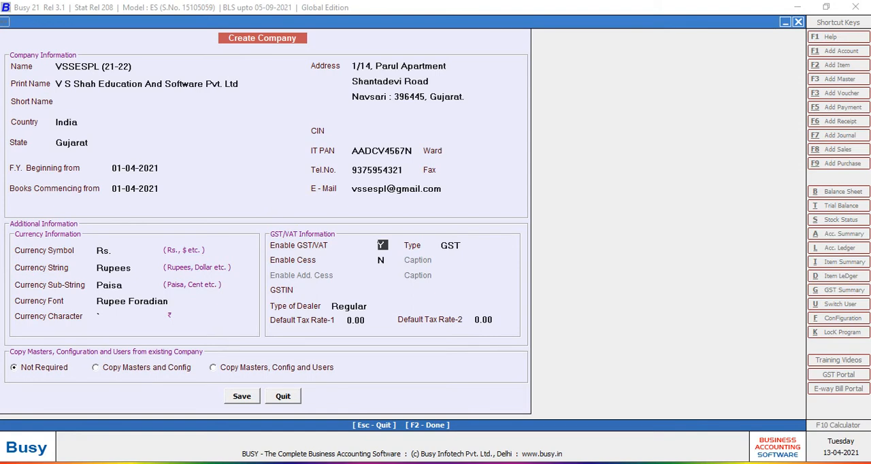
pyautogui.press('Return')
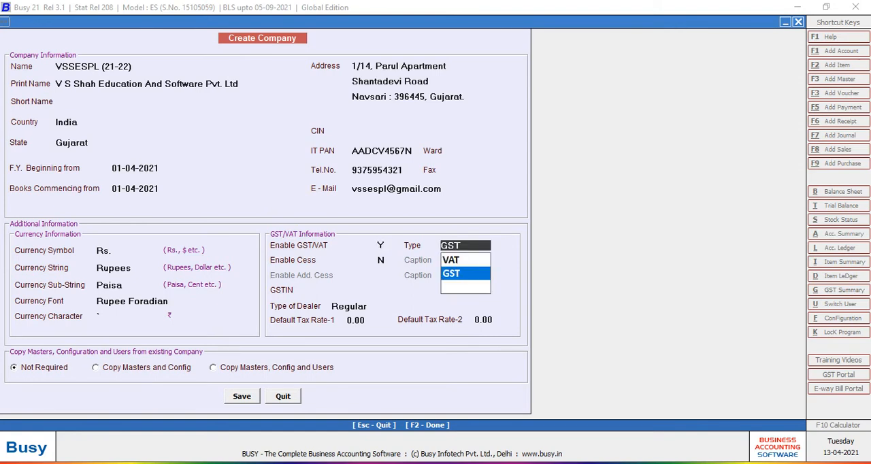
pyautogui.press('Return')
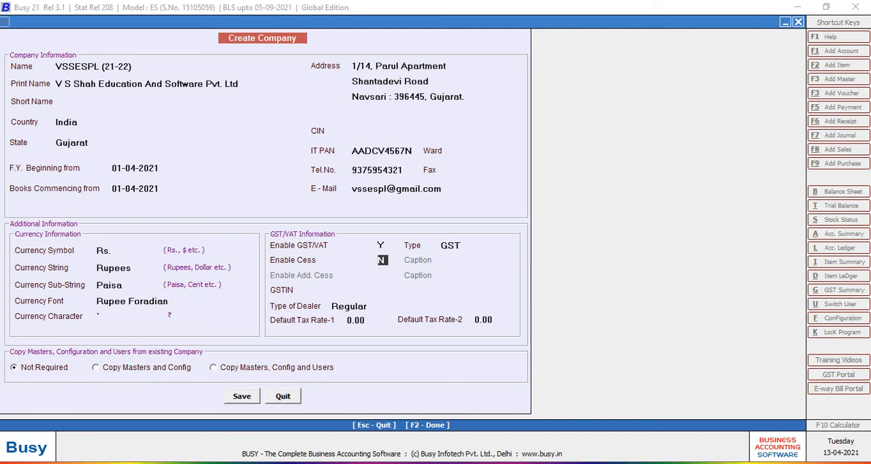
pyautogui.press('Return')
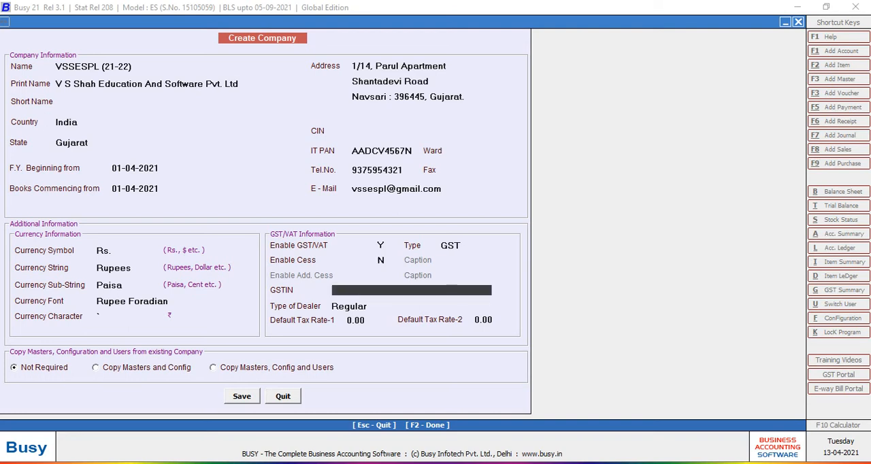
# - Leave the GSTIN blank, keep the dealer type Regular and accept 0.00 for both default tax rates
pyautogui.write('24')
pyautogui.press('BackSpace')
pyautogui.press('BackSpace')
pyautogui.press('Return')
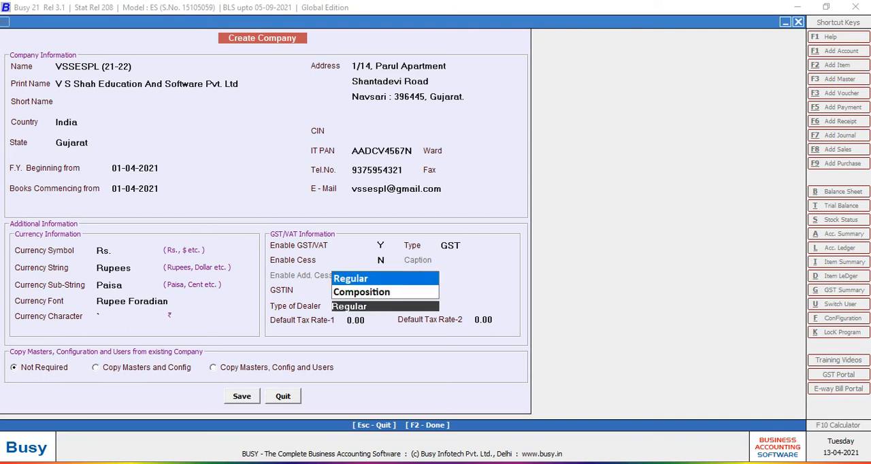
pyautogui.press('Return')
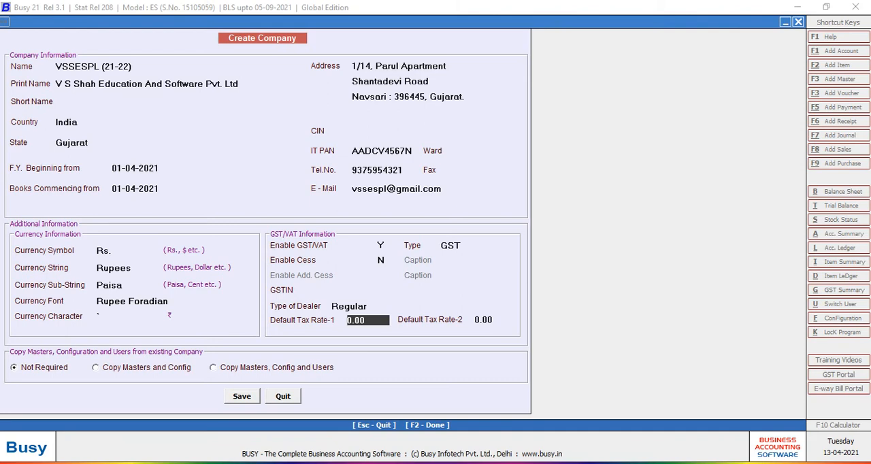
pyautogui.press('Return')
pyautogui.press('Return')
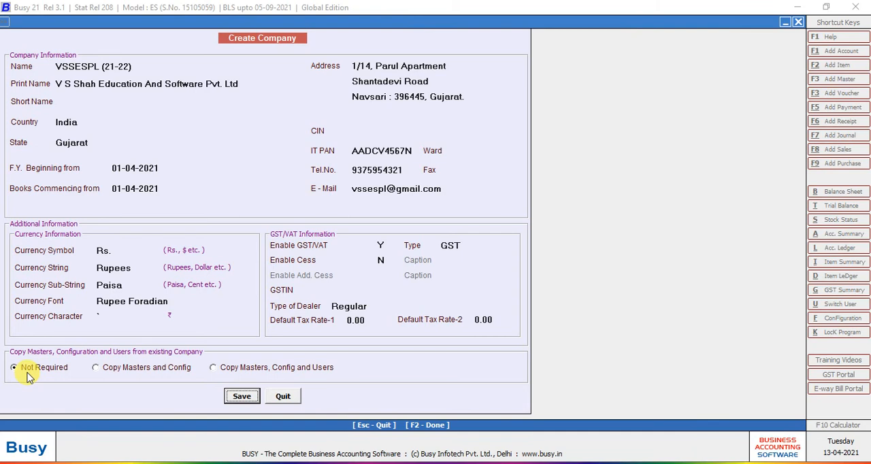
pyautogui.click(100, 368)
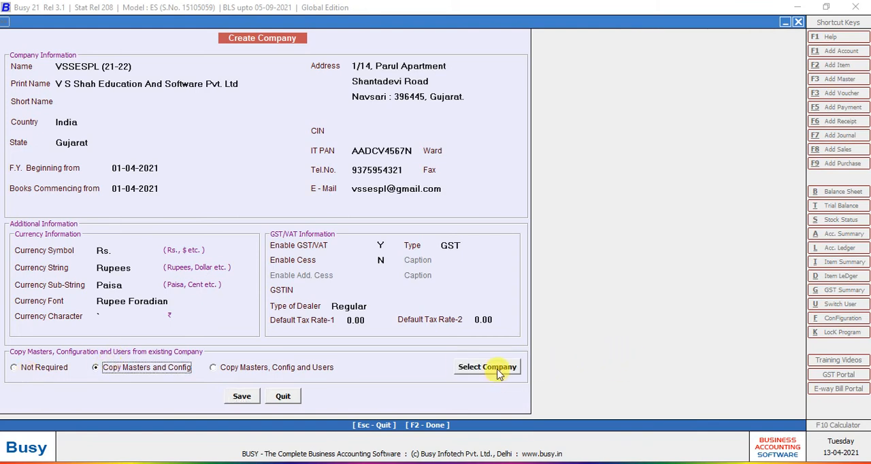
pyautogui.click(214, 368)
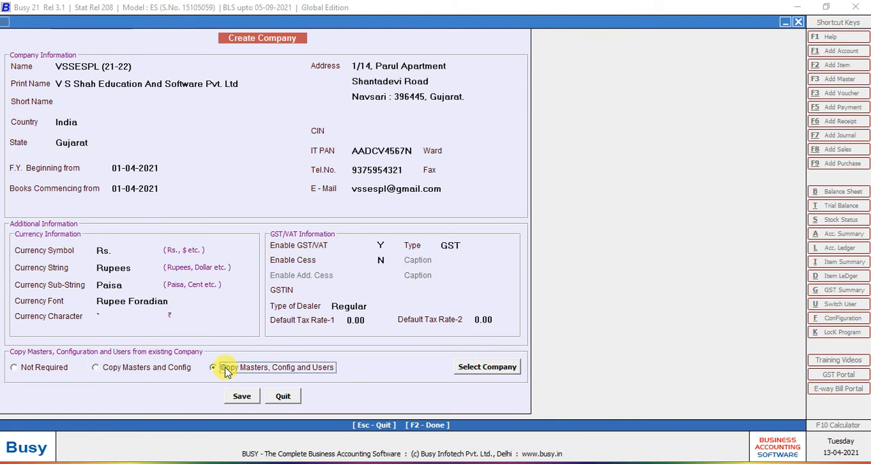
pyautogui.click(486, 369)
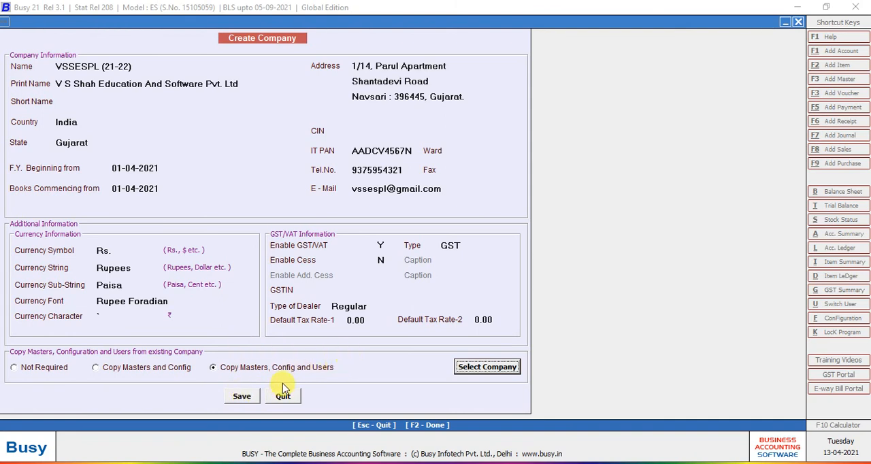
pyautogui.click(41, 368)
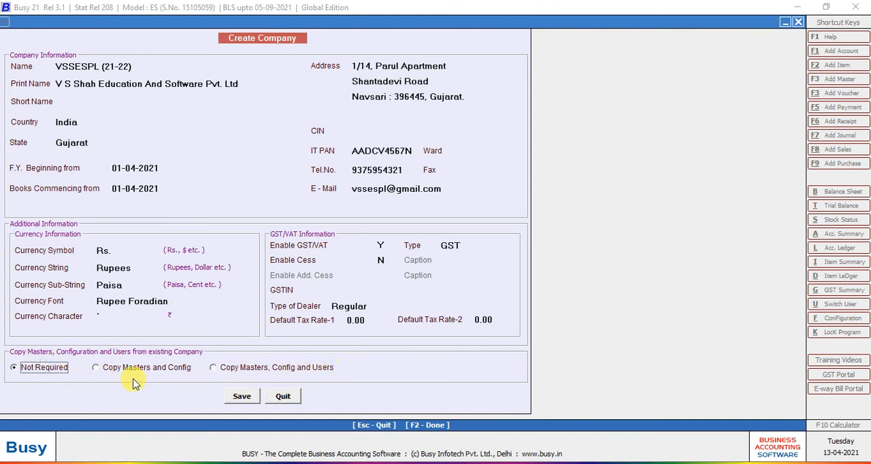
# - Save the new company's information without copying masters from an existing company and continue to the SuperUser setup
pyautogui.click(239, 399)
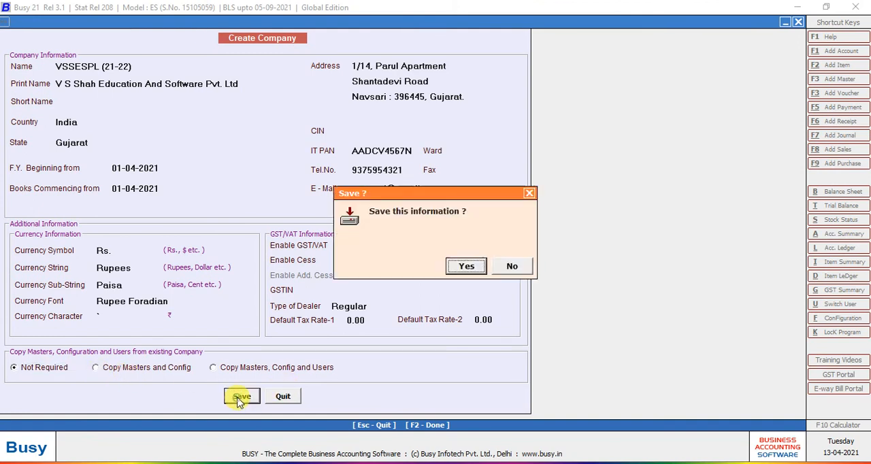
pyautogui.click(466, 267)
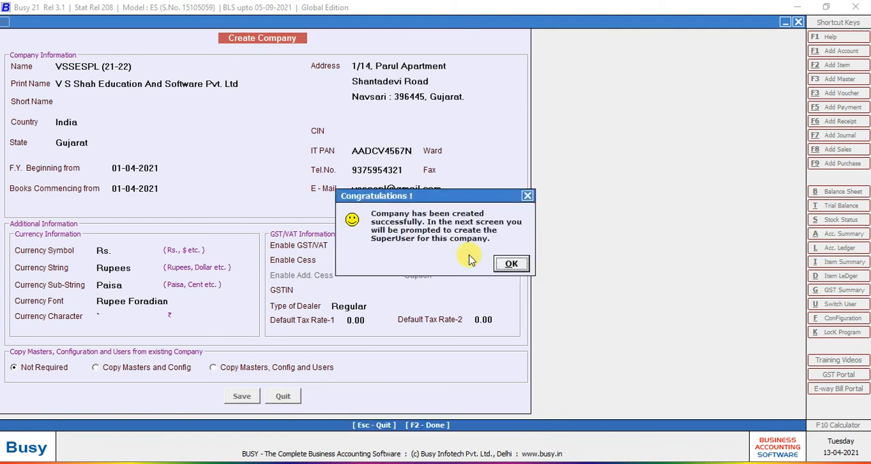
pyautogui.press('Return')
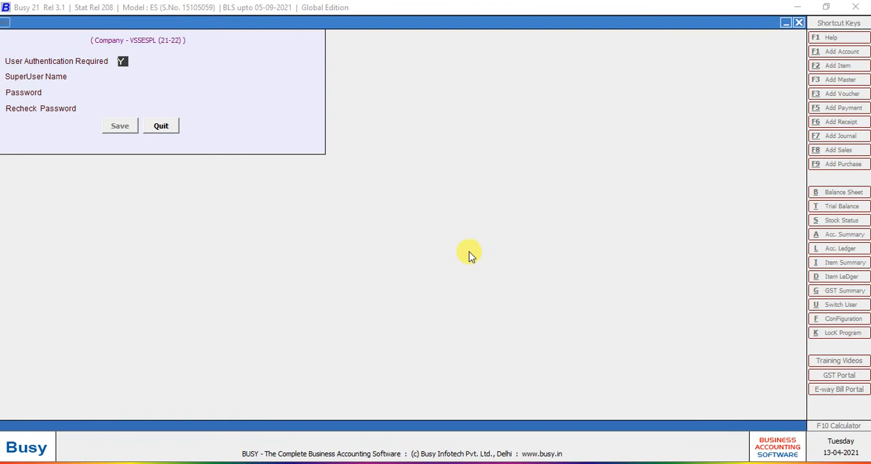
# - Set User Authentication Required to N for the new company and save the setting
pyautogui.press('Return')
pyautogui.press('Escape')
pyautogui.press('n')
pyautogui.press('Return')
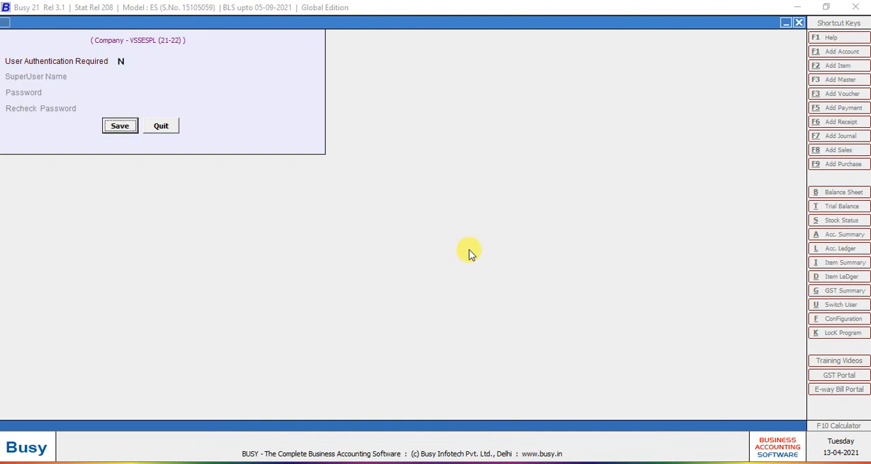
pyautogui.press('Return')
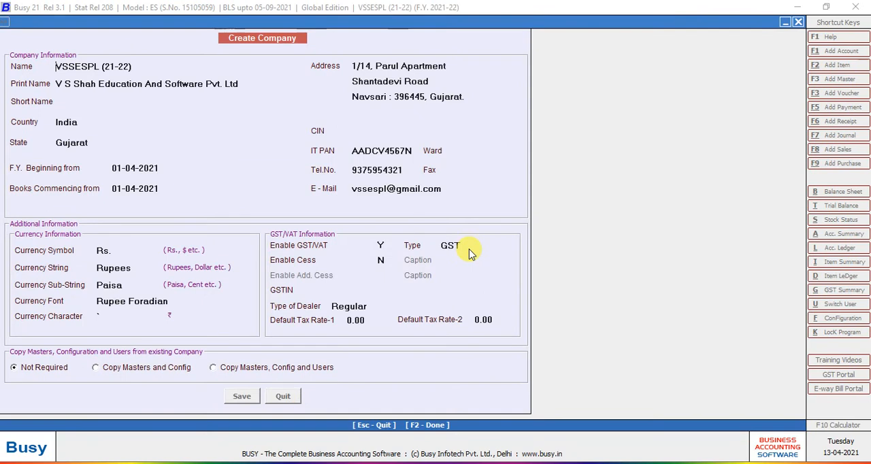